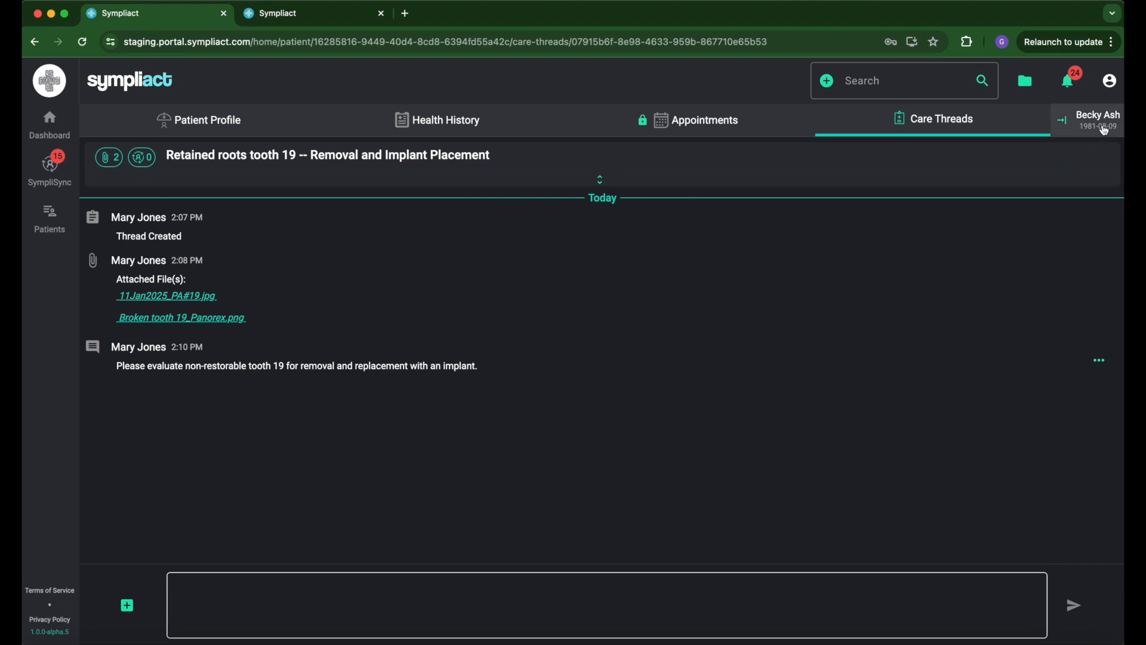
Step: Check the signed-in account and view the thread's attached images, 11Jan2025_PA#19.jpg and Broken tooth 19_Panorex.png, closing each one after viewing
click(1109, 81)
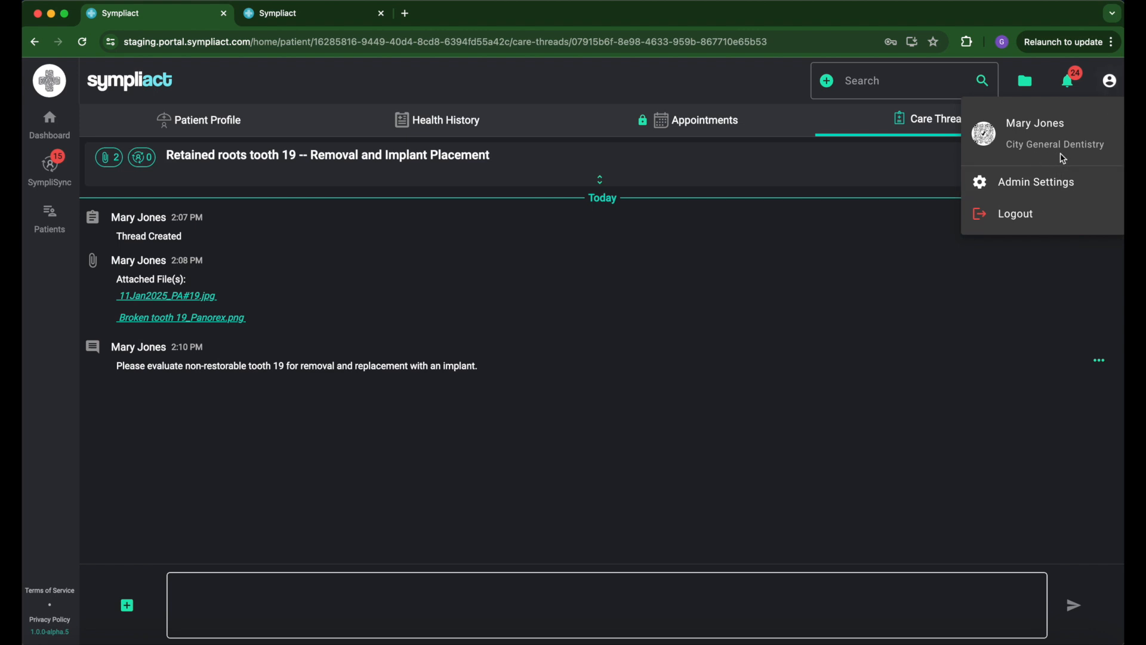
click(797, 359)
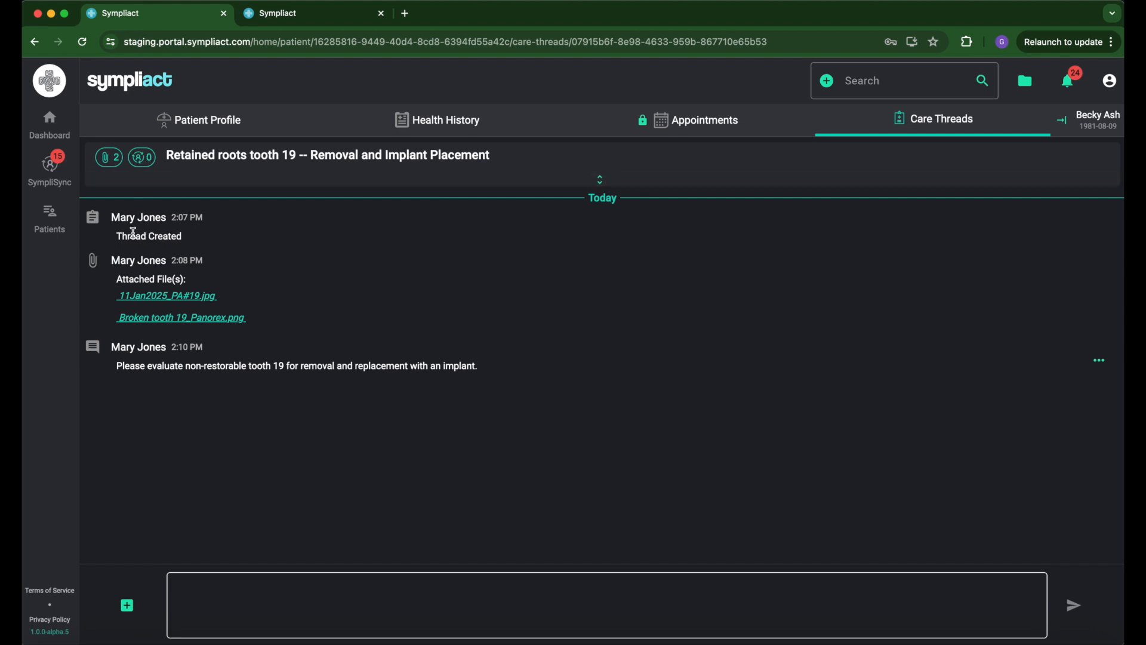
click(178, 297)
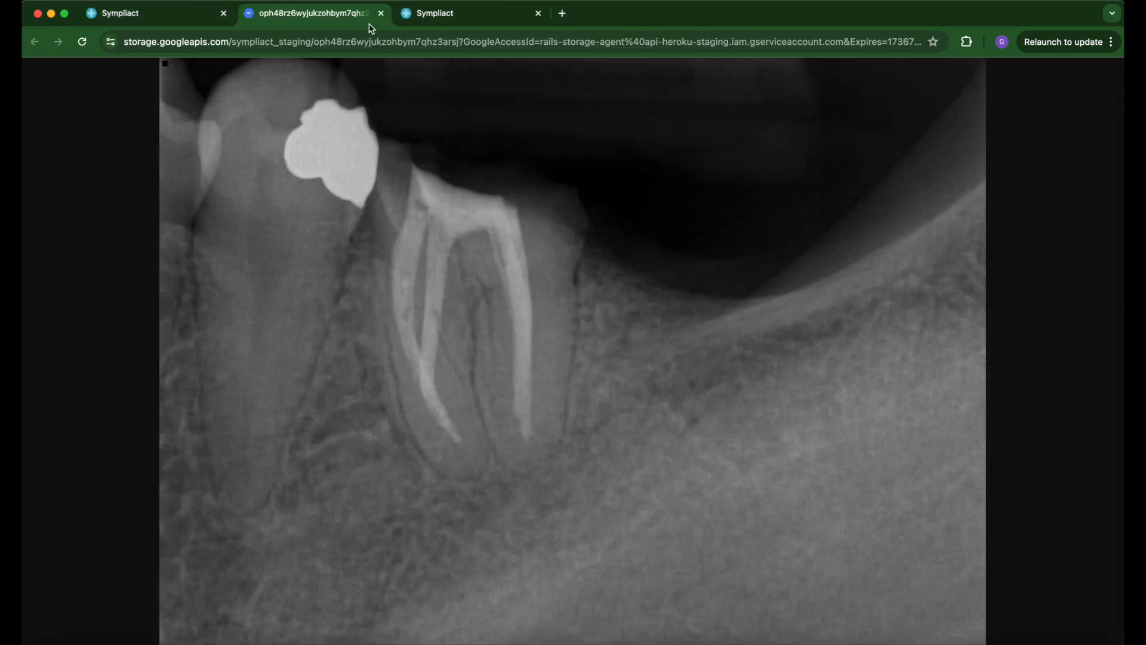
key(super+w)
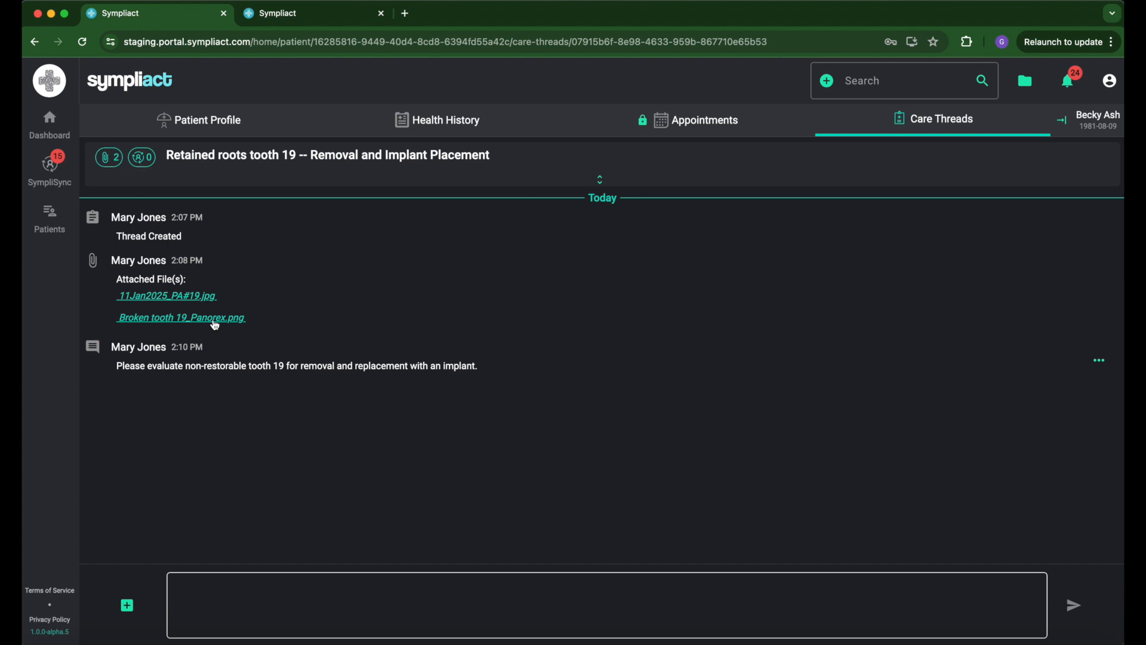
click(216, 319)
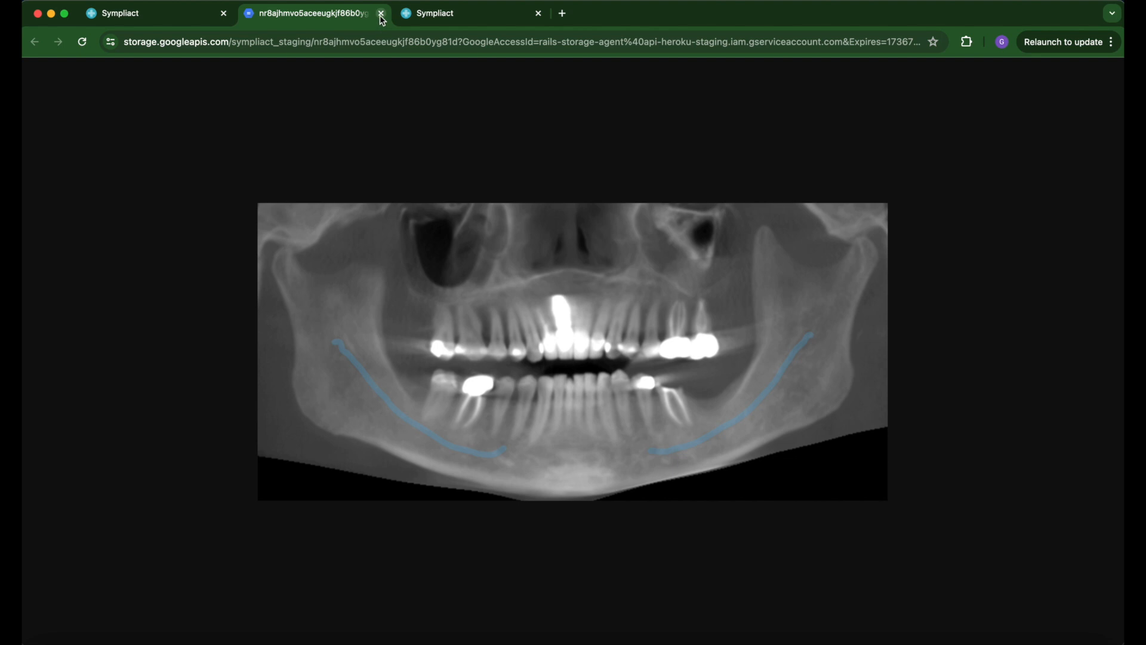
click(381, 15)
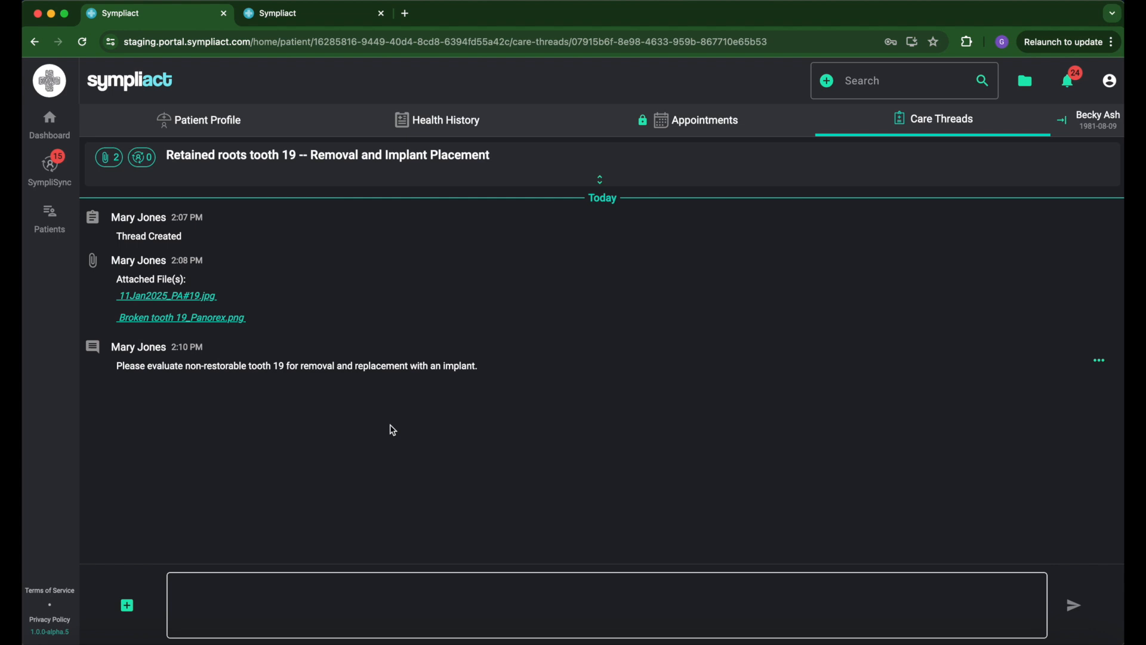
Step: Start a collaborator request in the care thread addressed to White Periodontics, Hometown Oral Surgery and Southern Oral Surgery
click(130, 611)
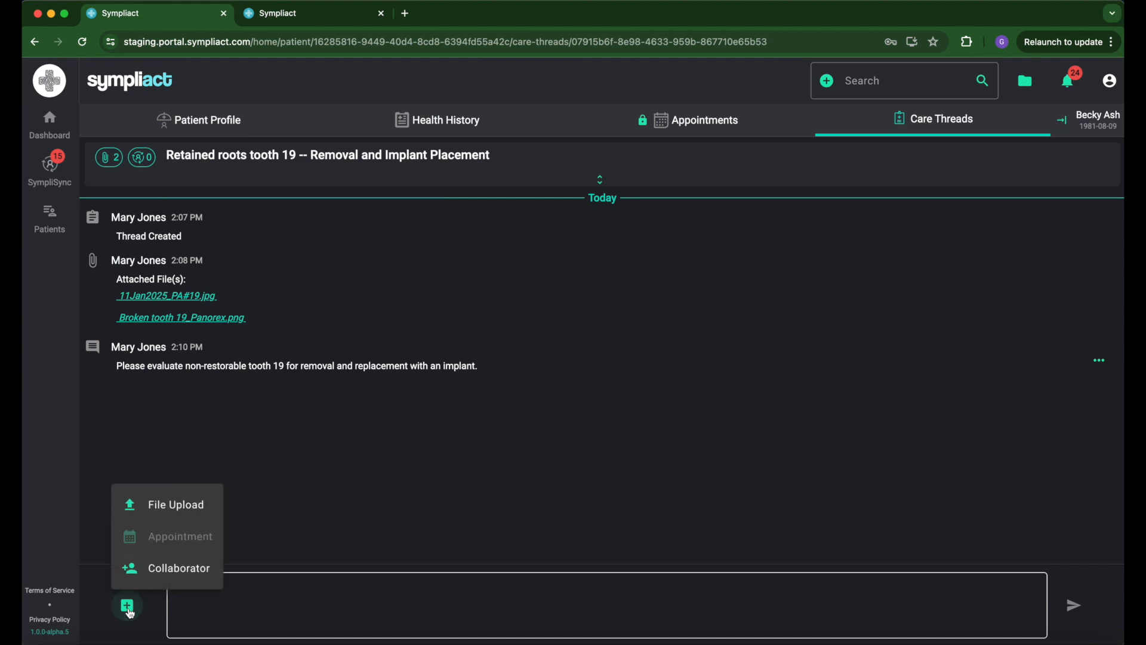
click(152, 581)
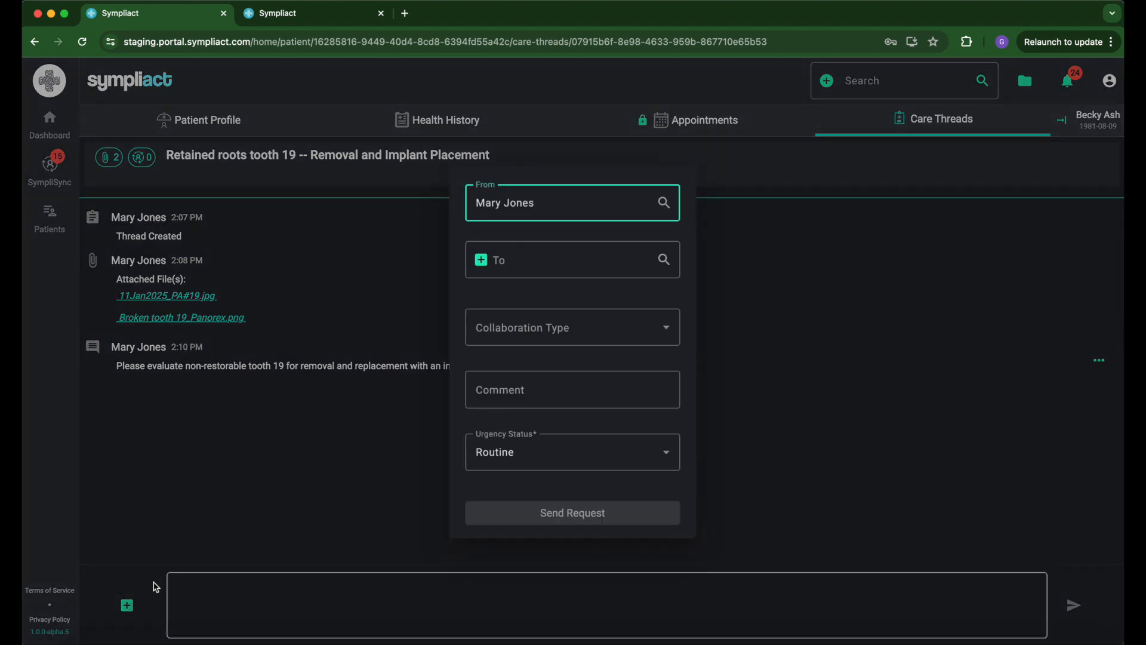
click(531, 263)
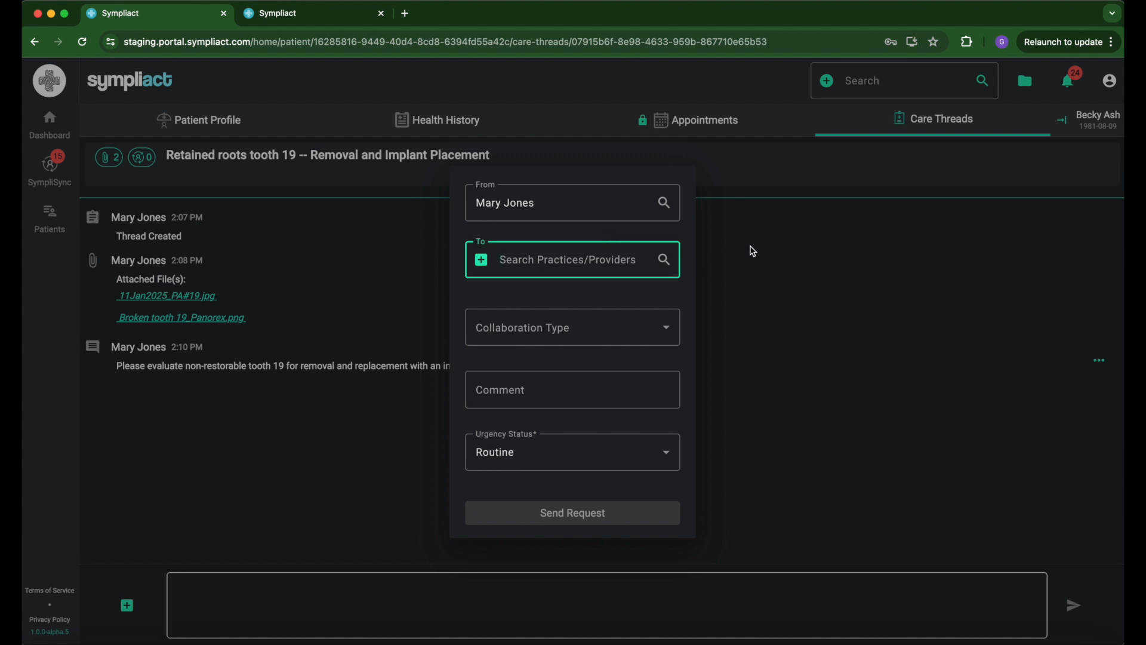
text(white)
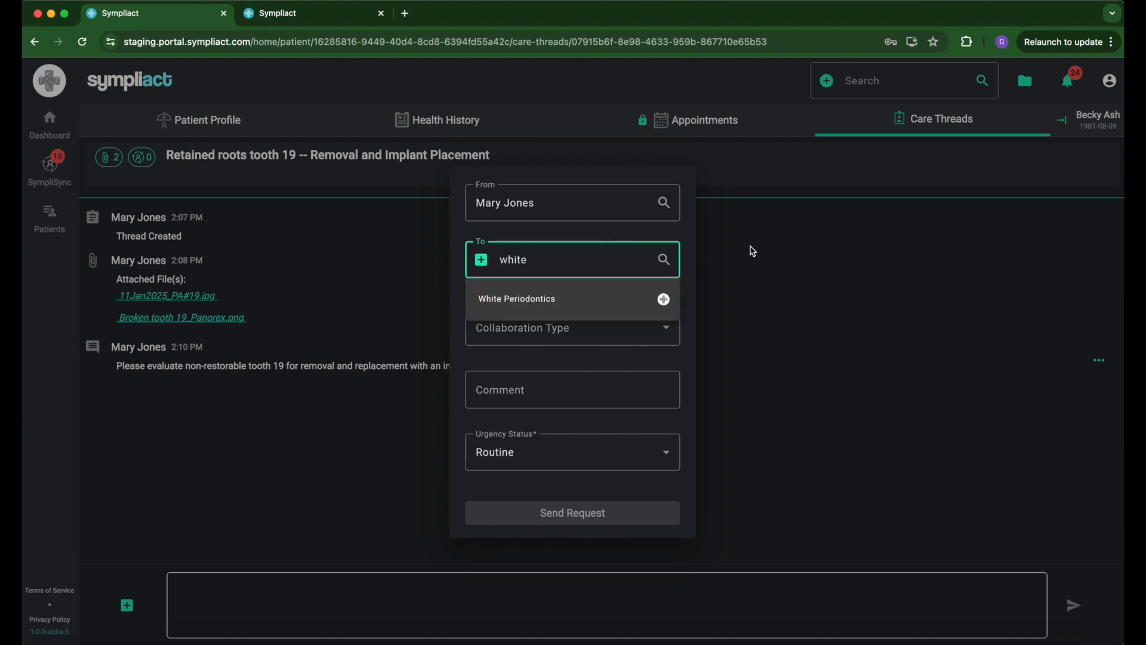
click(557, 306)
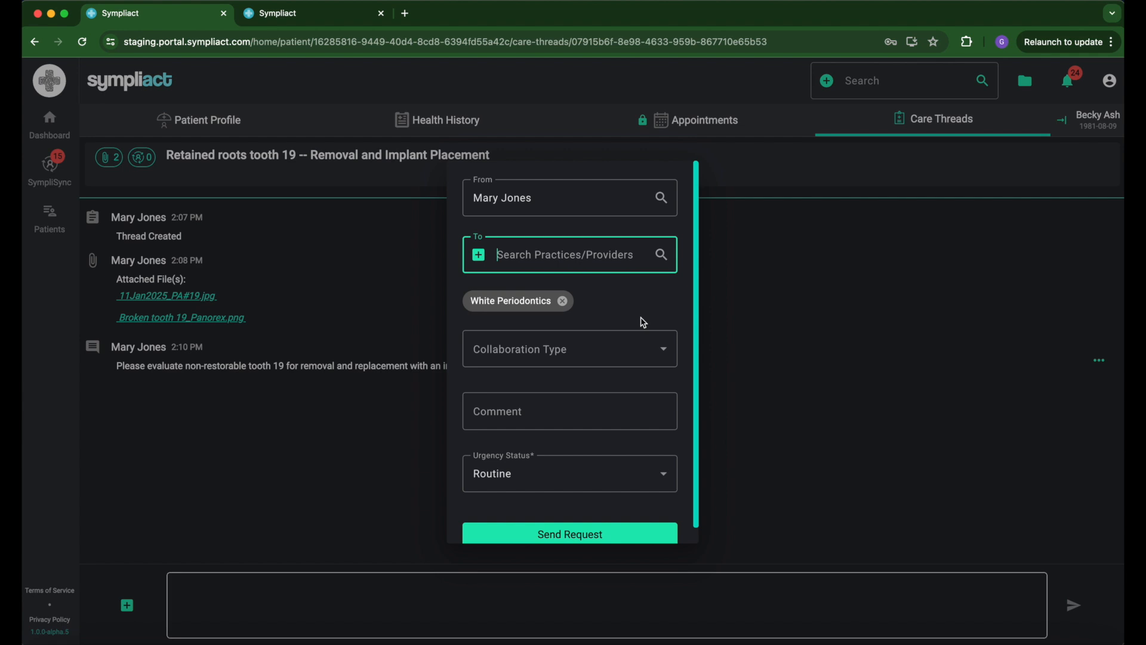
text(home)
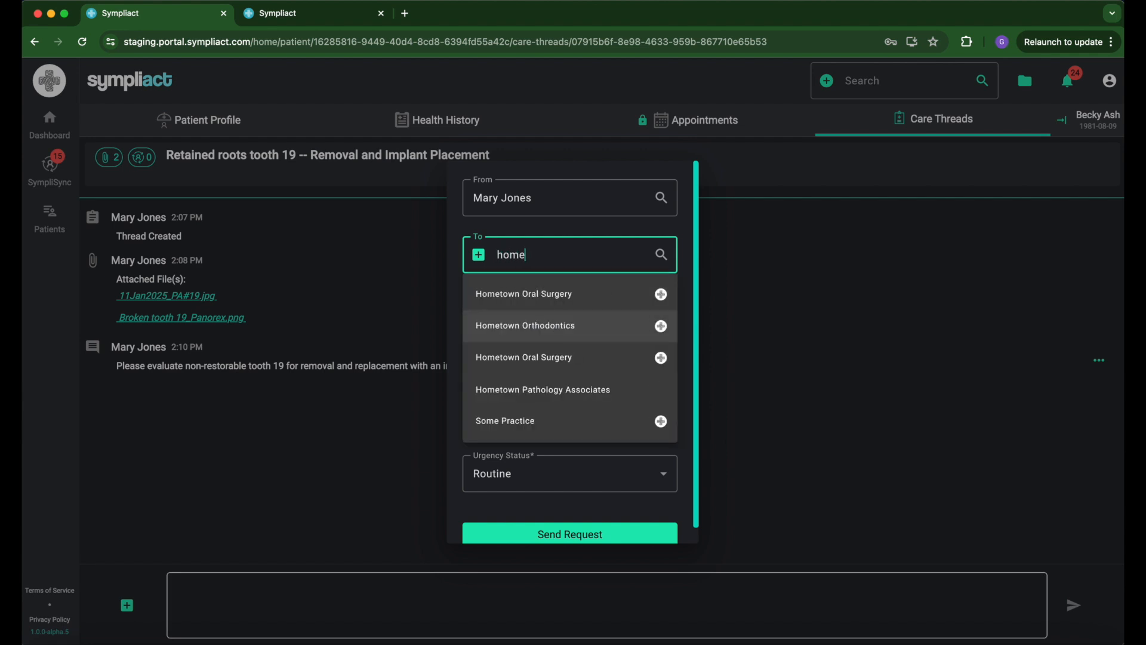
click(605, 294)
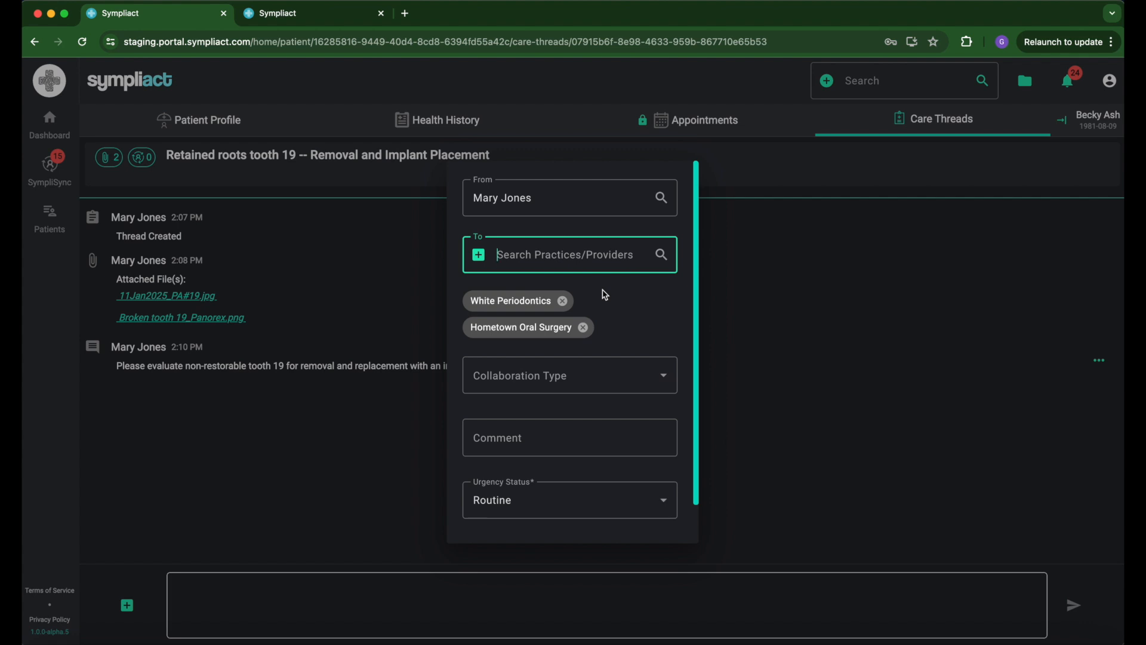
text(souther)
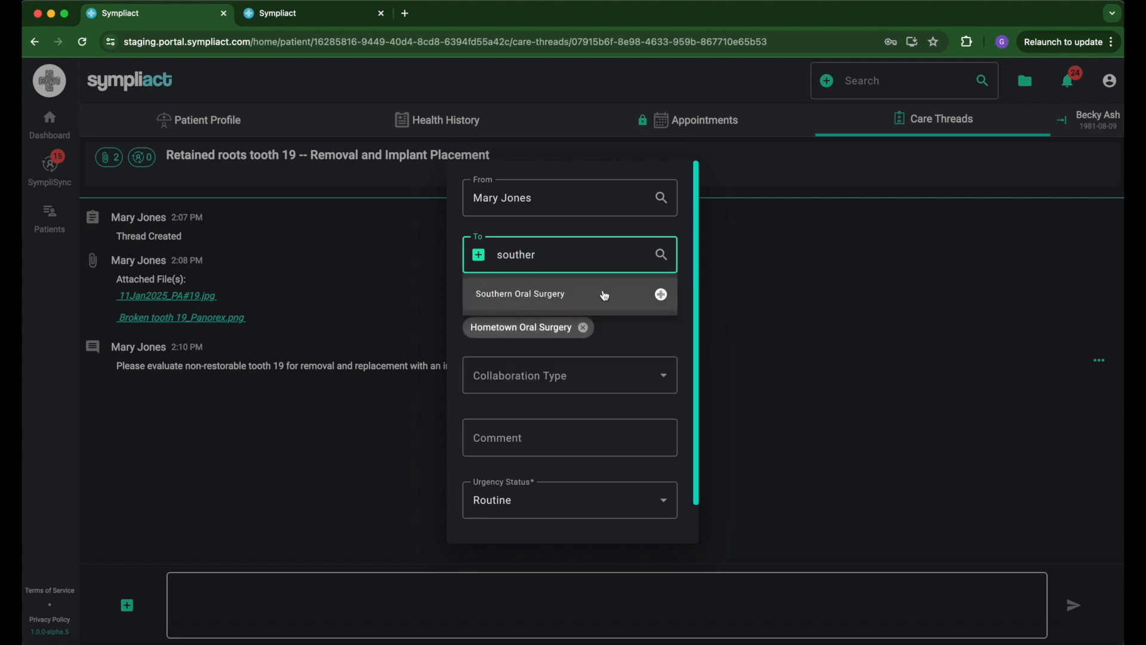
click(555, 298)
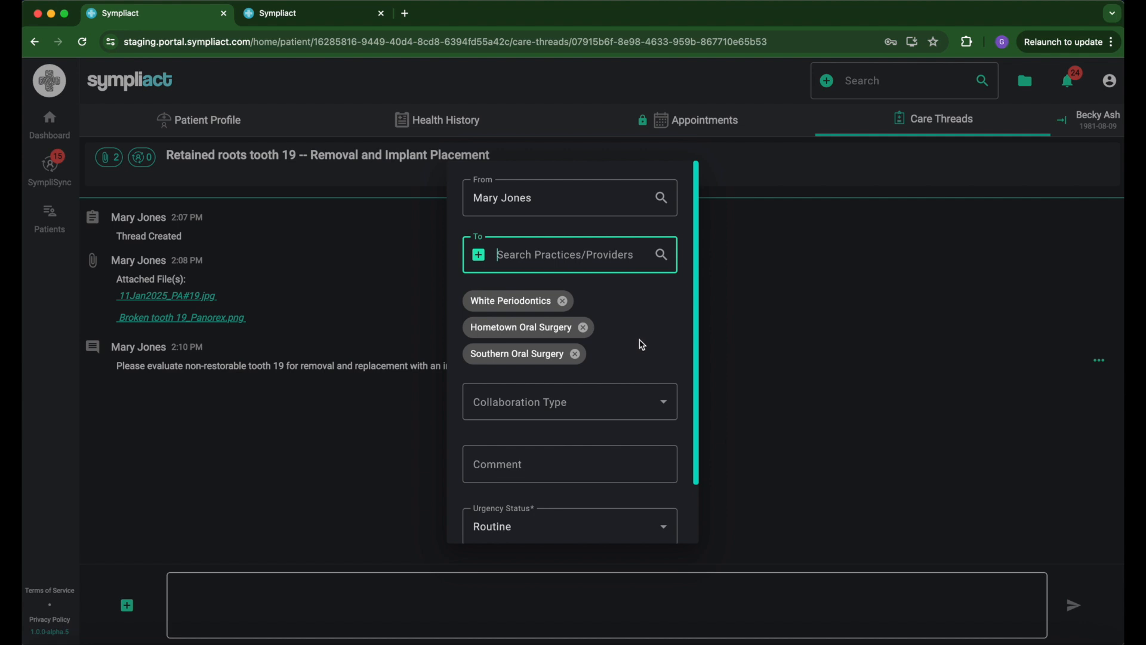
Step: Set the request's collaboration type to Referral, keep the urgency at Routine, and send it
scroll(637, 332, down, 1)
scroll(639, 333, up, 1)
click(644, 401)
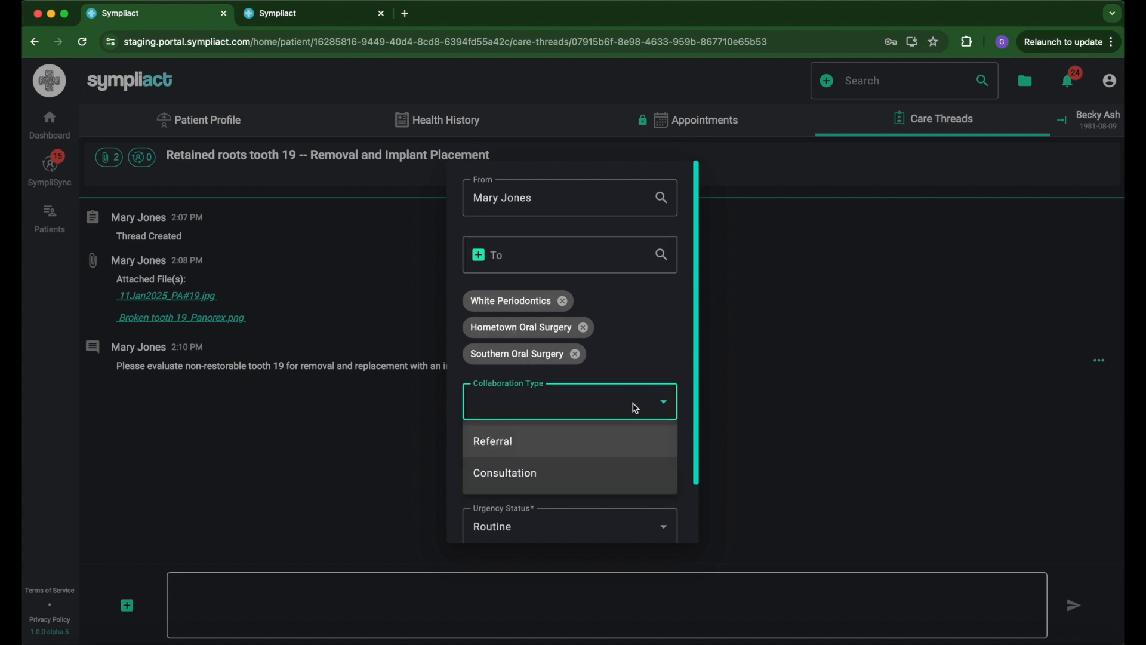
click(546, 443)
scroll(652, 334, down, 2)
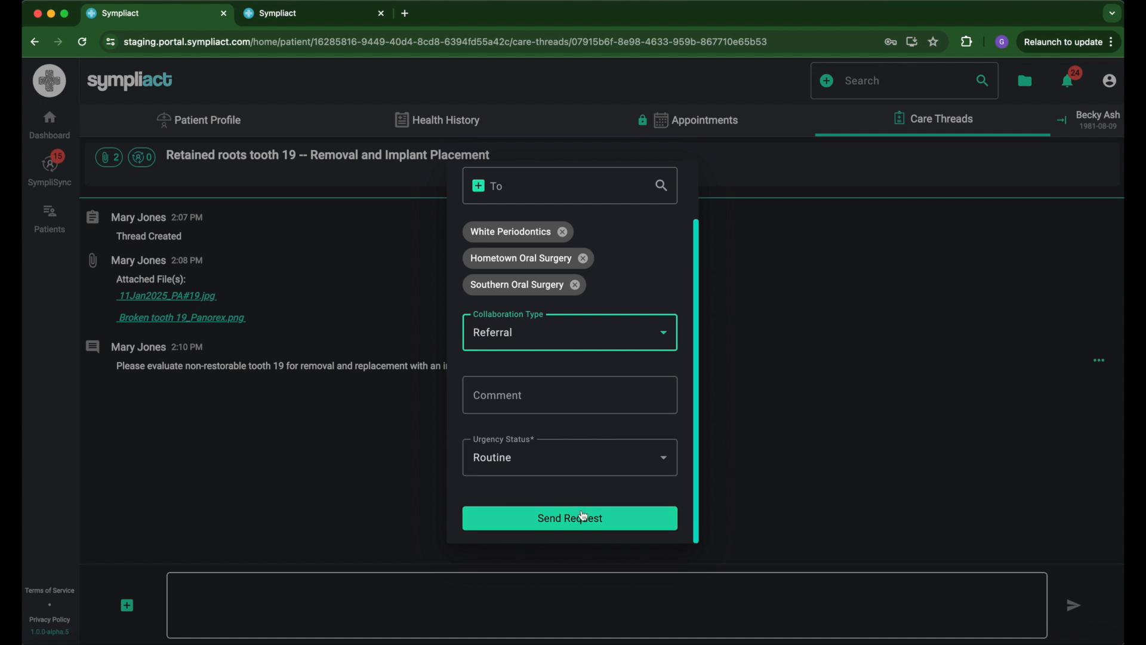
scroll(624, 422, up, 1)
scroll(625, 421, down, 1)
click(602, 524)
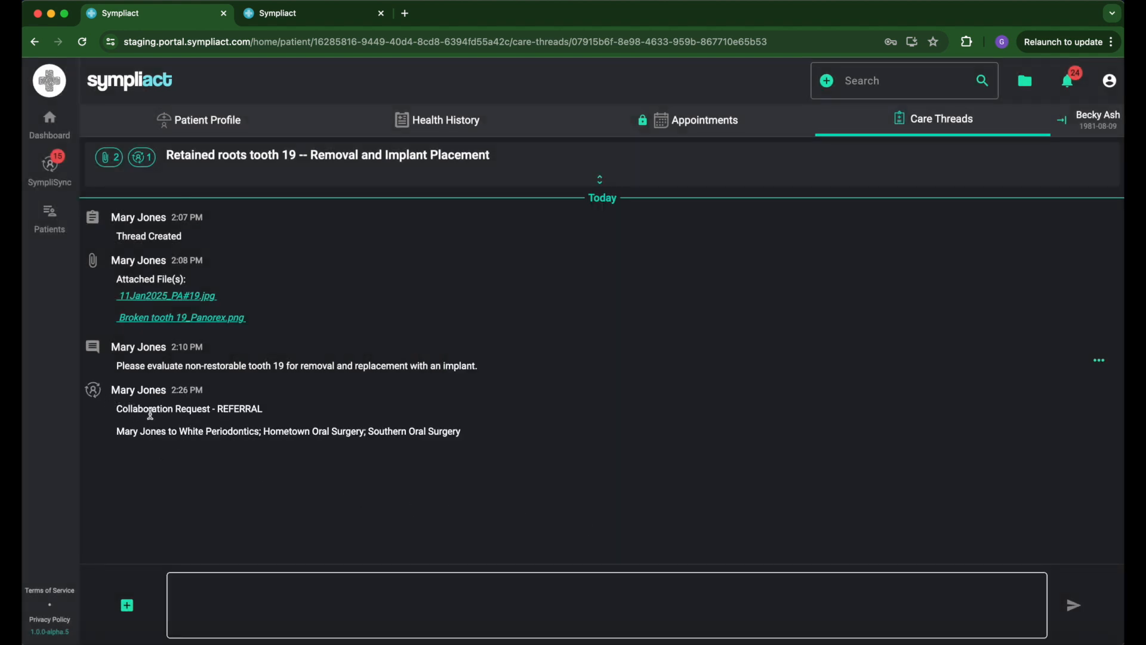
Step: Expand the care thread's details to review the SympliSYNC collaboration entry, and collapse them again
click(600, 186)
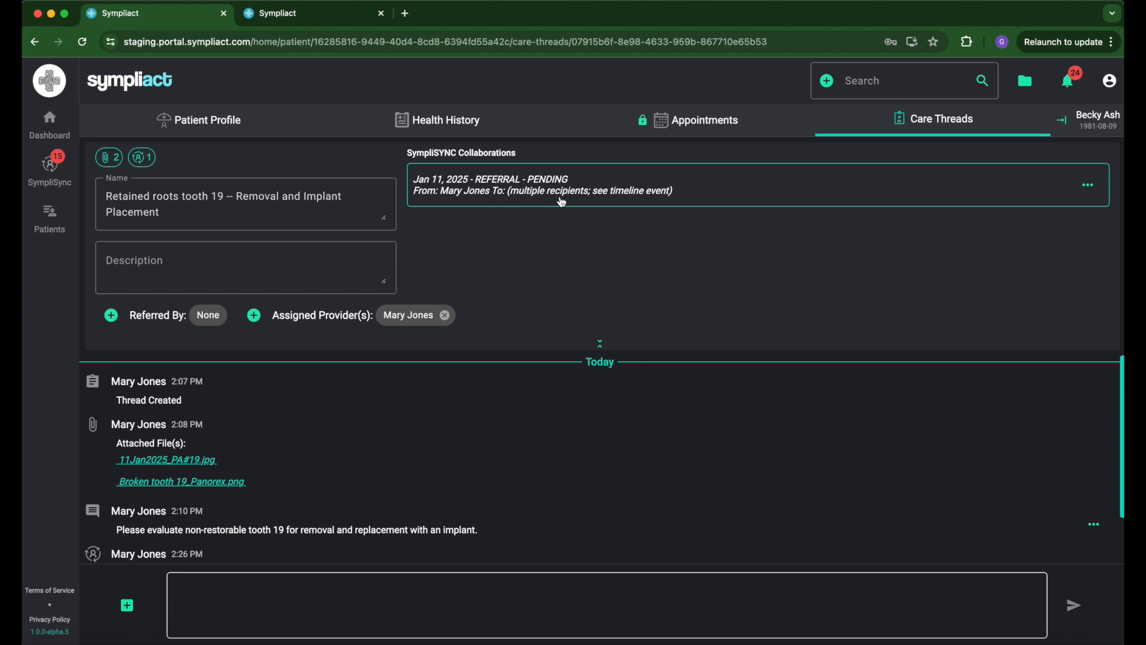
click(599, 348)
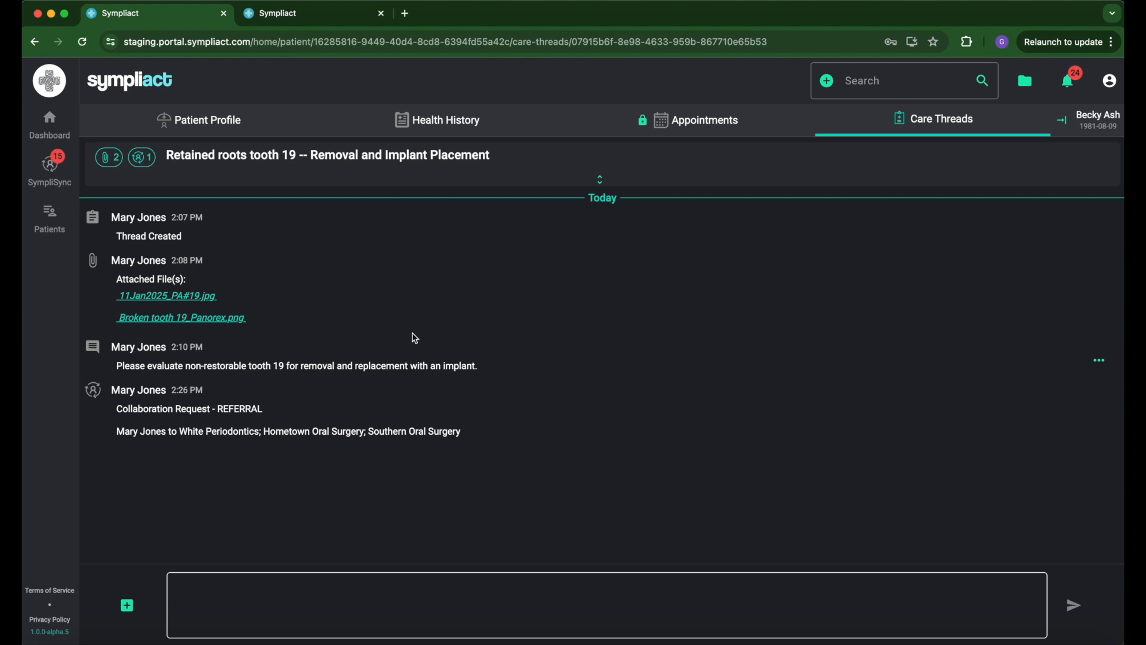
Step: Go to the dashboard, search for the patient by first name, and reopen the patient's "Retained roots tooth 19" care thread
click(57, 131)
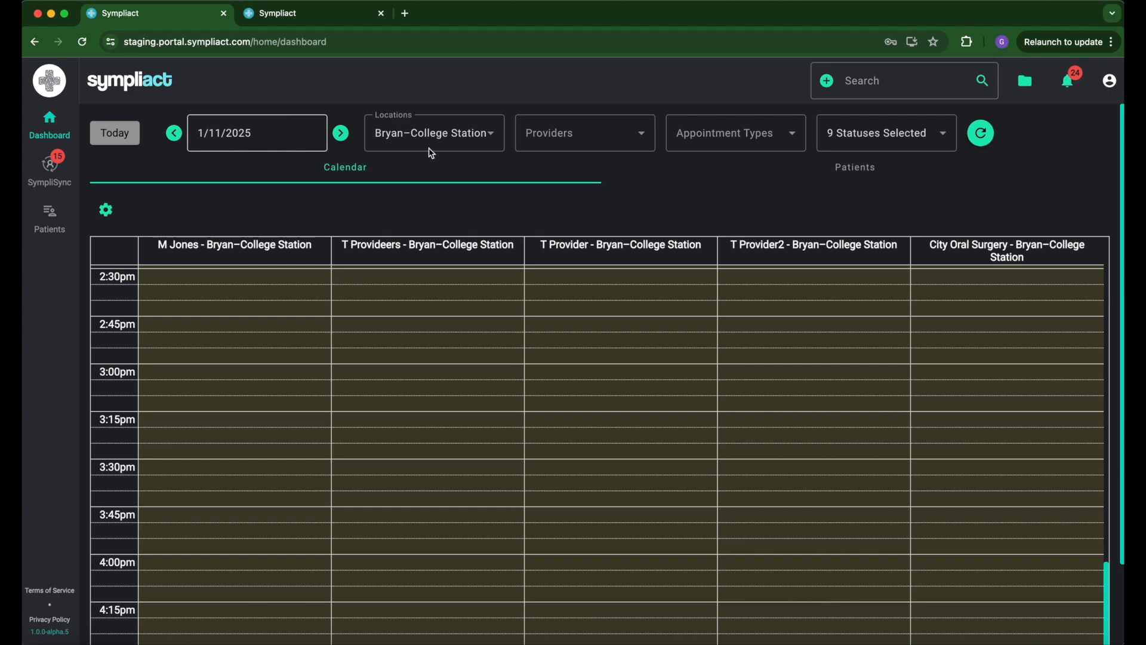
click(910, 80)
text(beck)
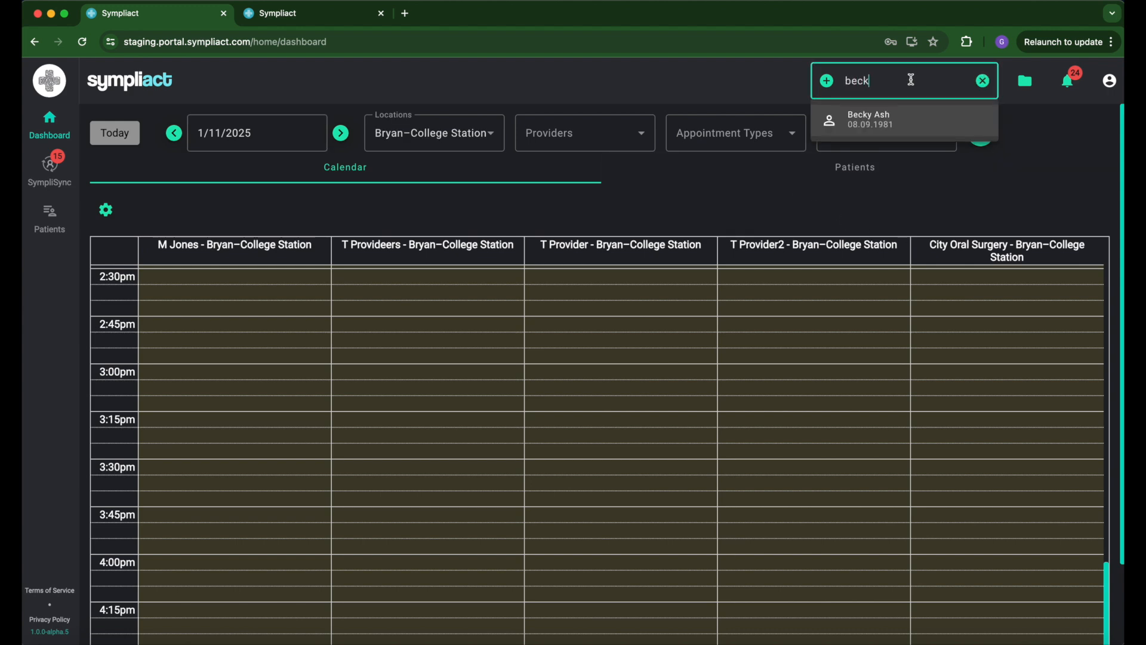
click(898, 120)
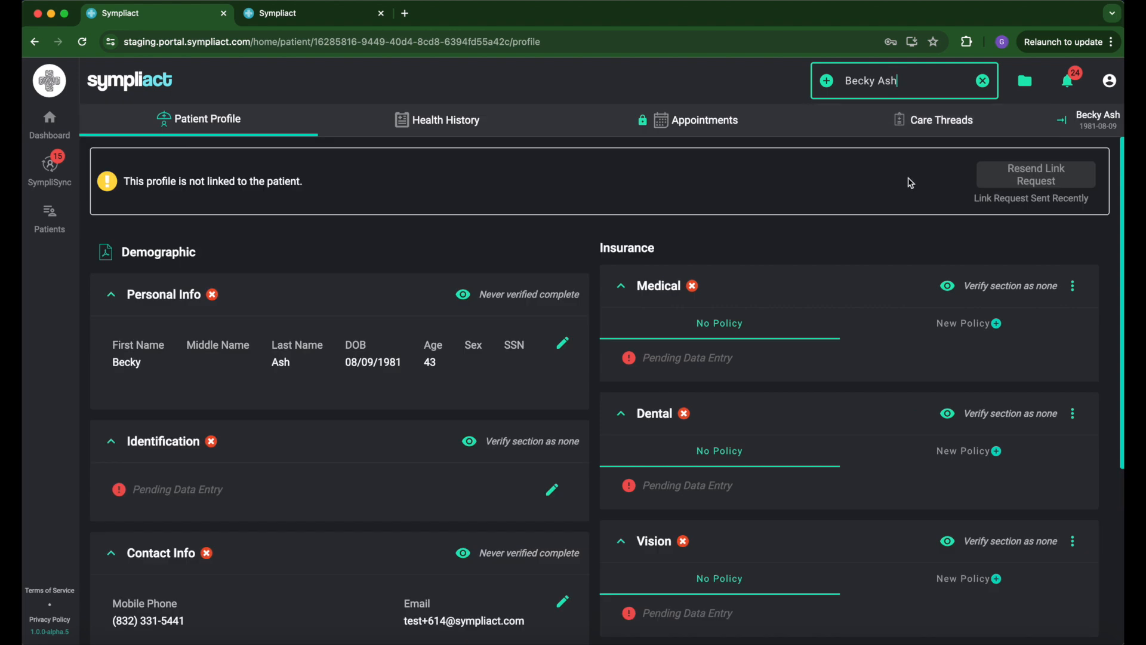
click(913, 133)
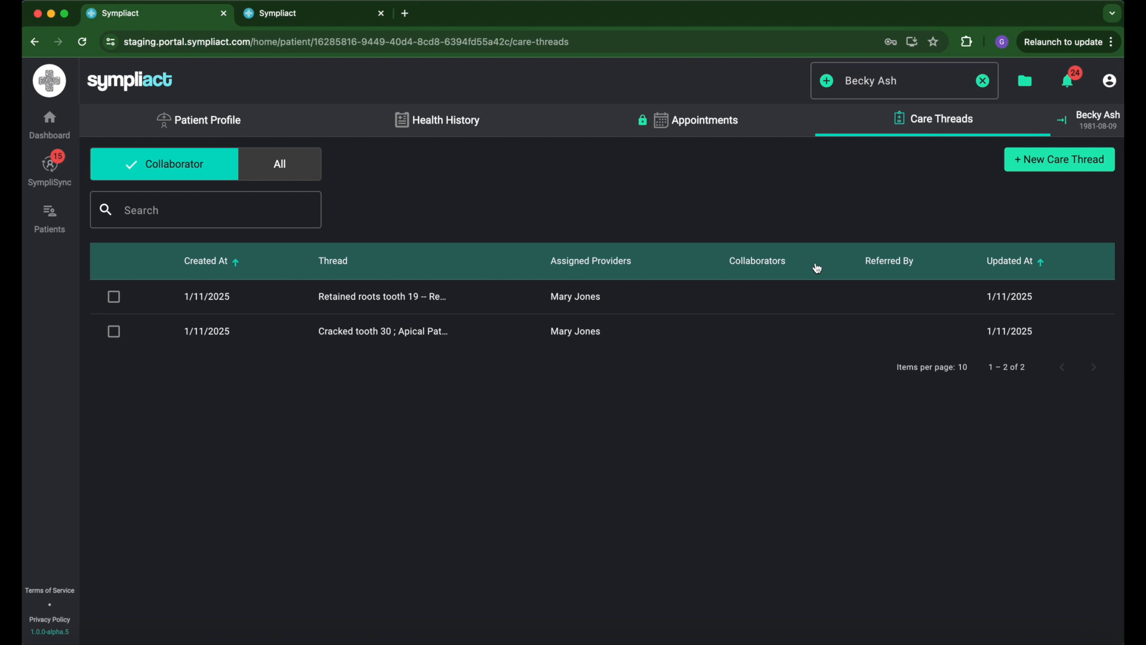
click(697, 304)
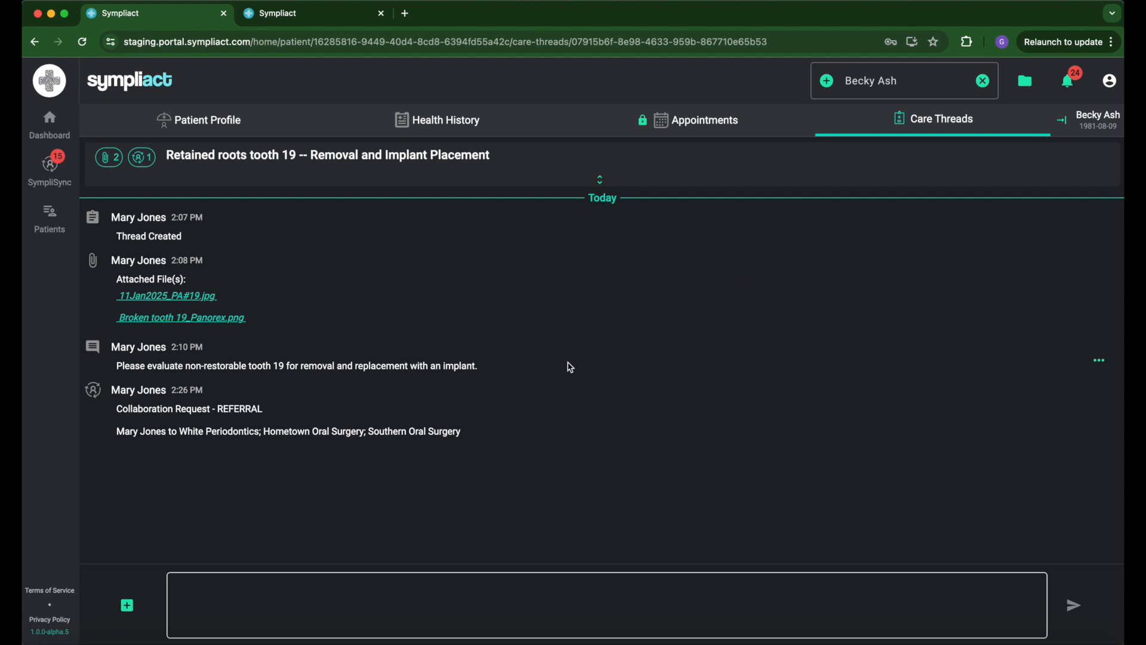
Step: Edit the pending referral to remove Hometown Oral Surgery and Southern Oral Surgery as recipients, and update the request
click(600, 180)
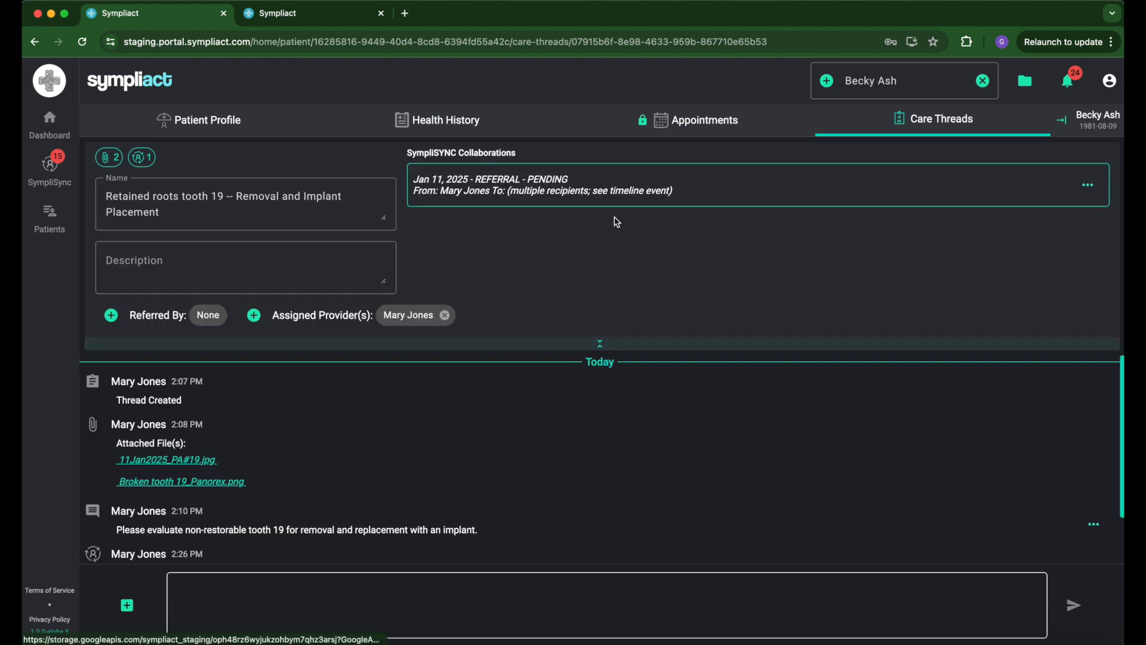
click(1089, 192)
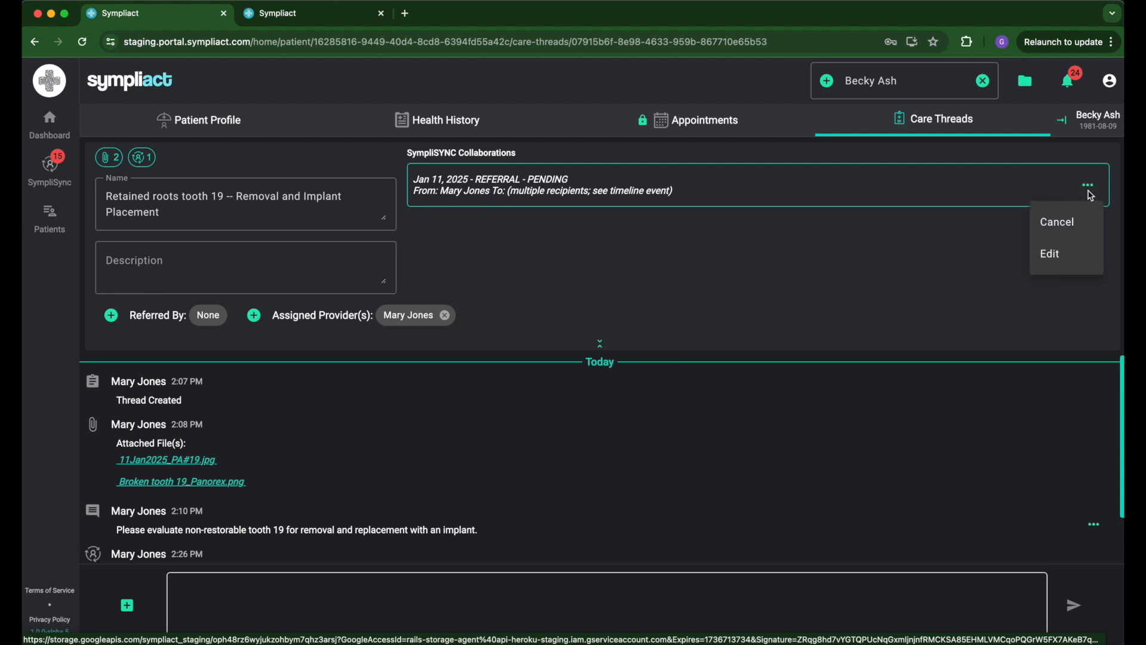
click(1076, 263)
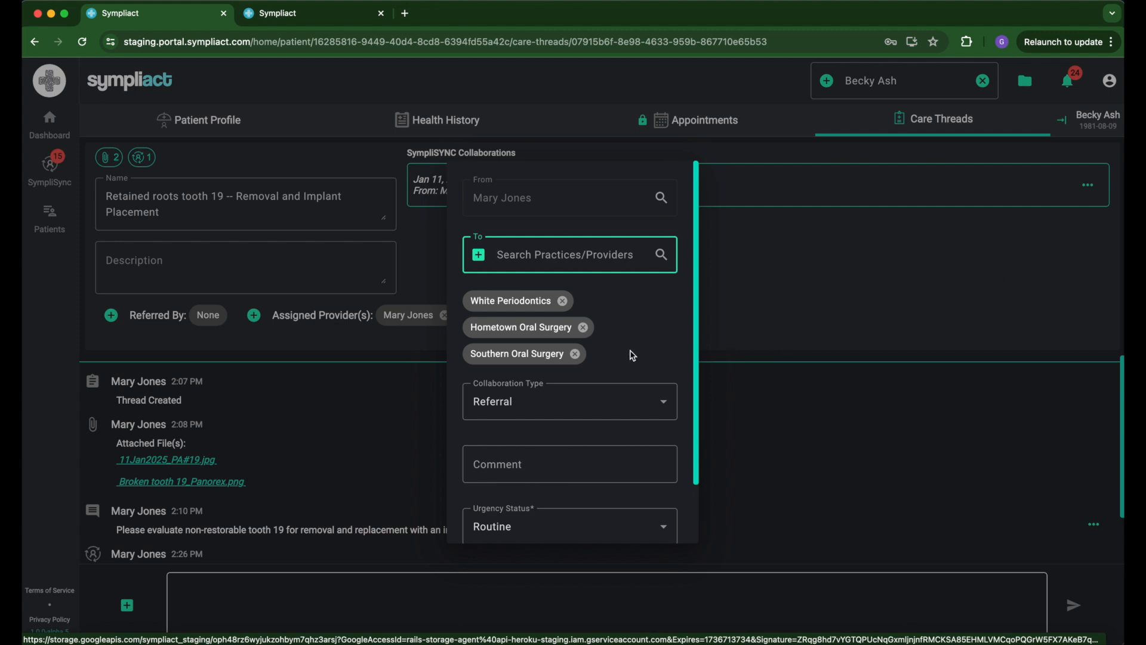
click(583, 327)
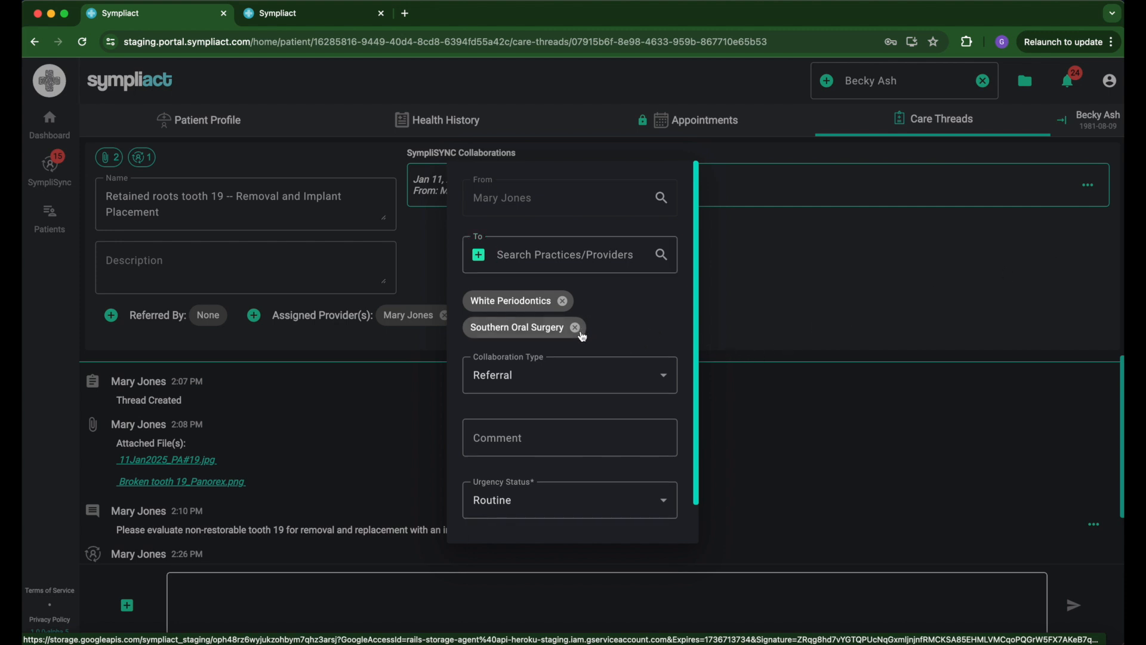
click(576, 328)
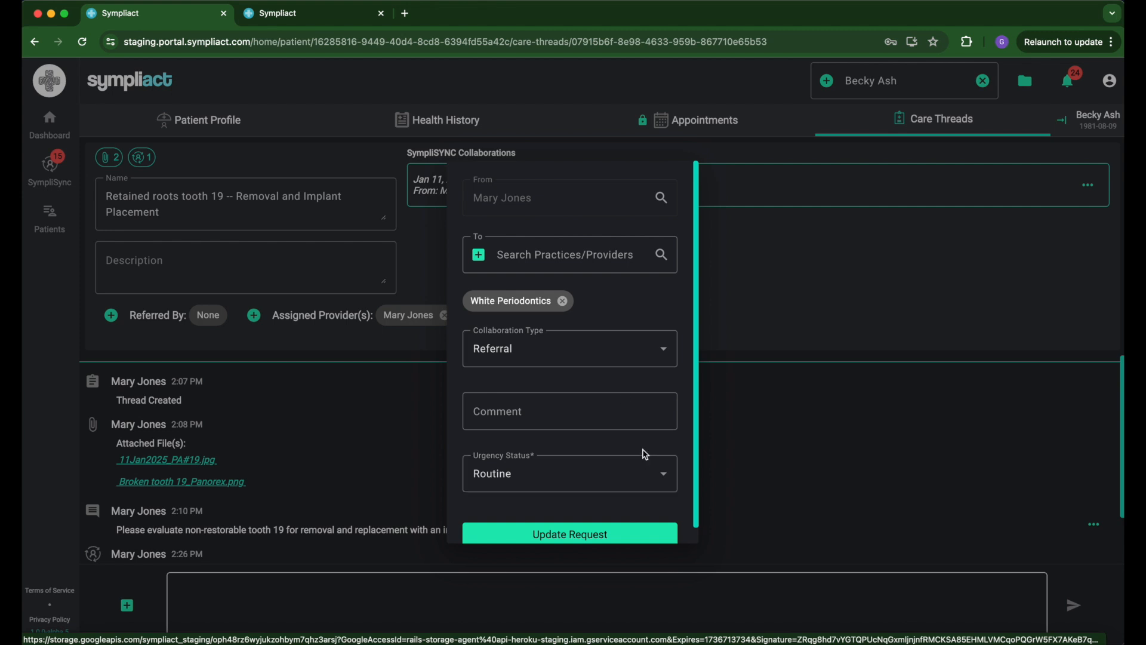
scroll(644, 452, down, 1)
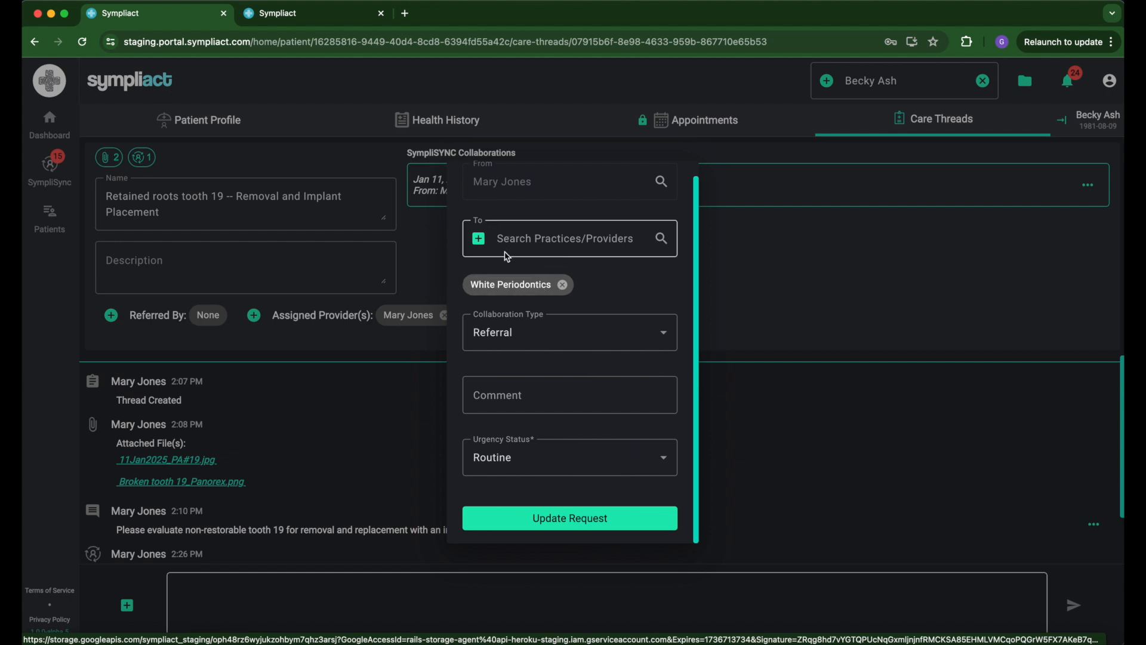
click(568, 526)
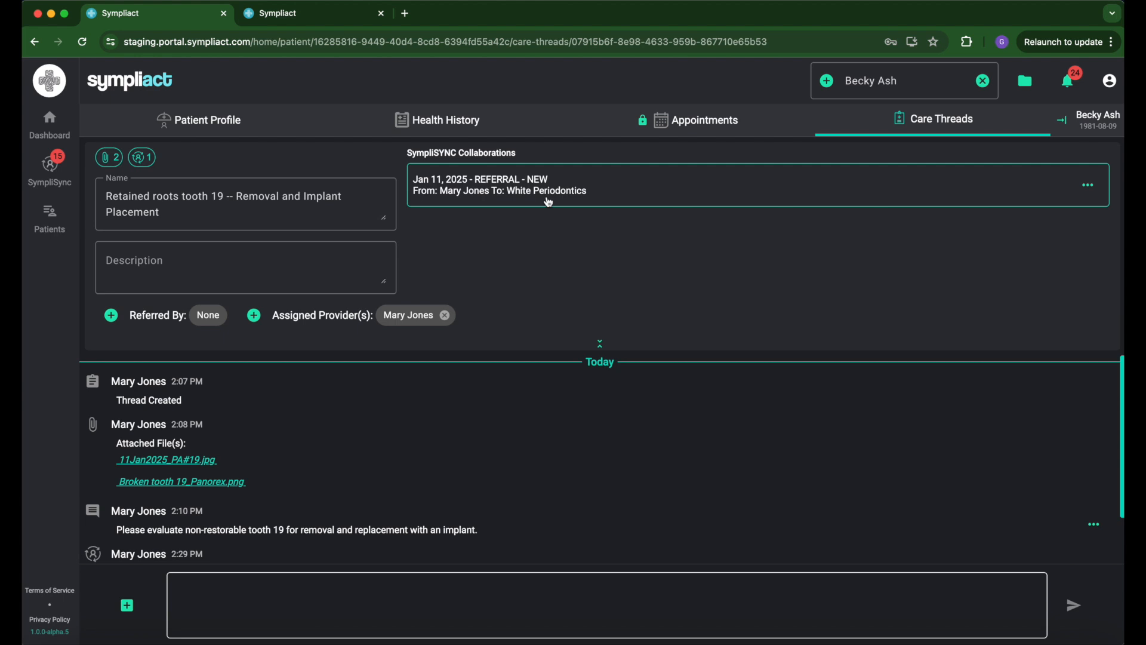
Step: Edit the pending referral to replace White Periodontics with Brazos Valley Oral & Maxillofacial Surgery as recipient, update the request, and collapse the thread details
click(597, 342)
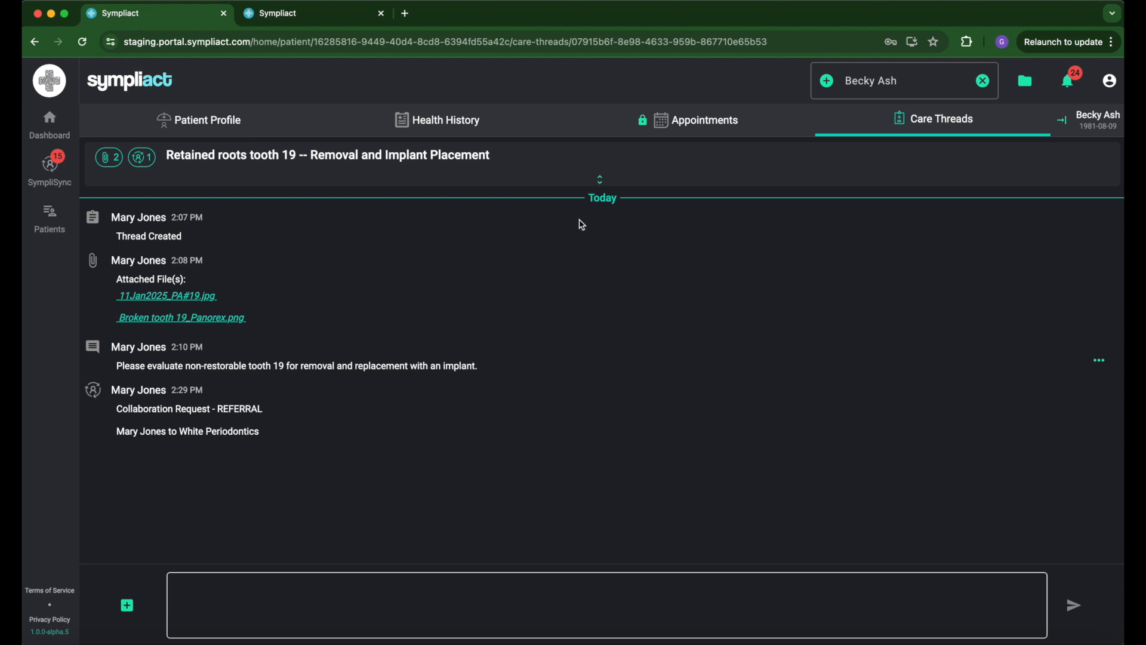
click(608, 184)
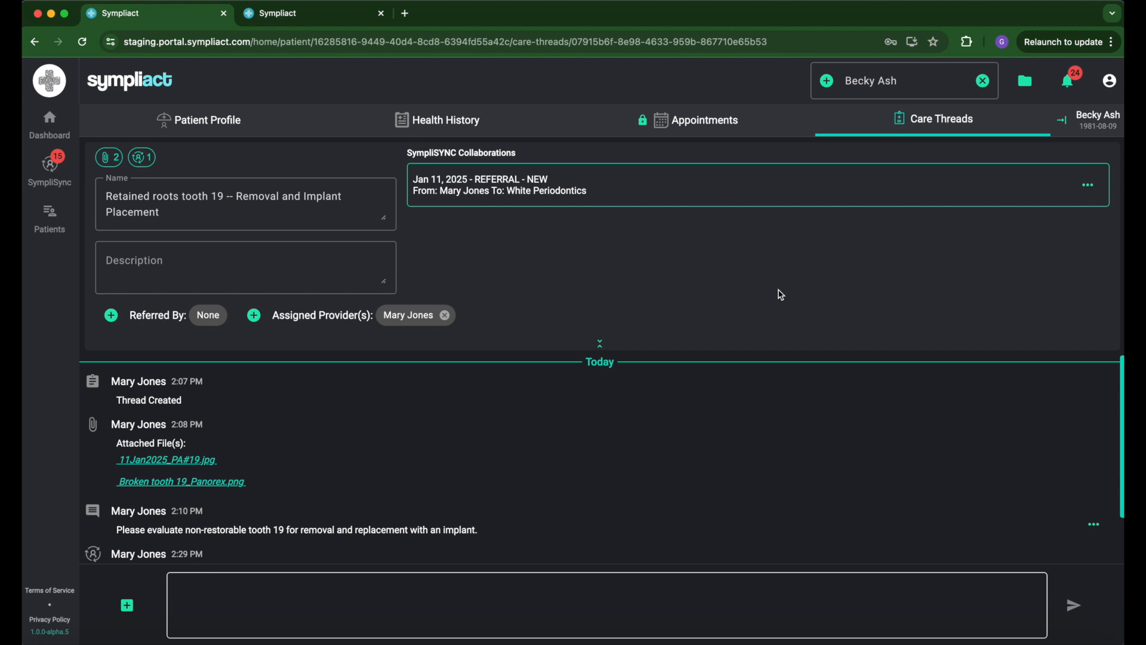
click(1088, 185)
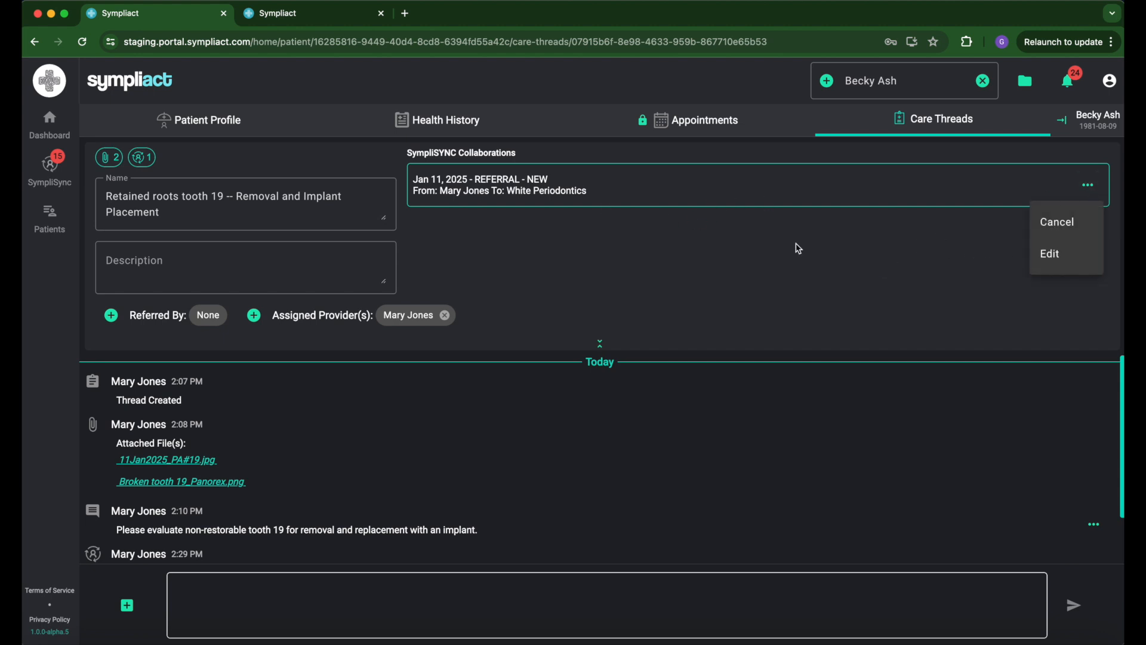
click(1050, 254)
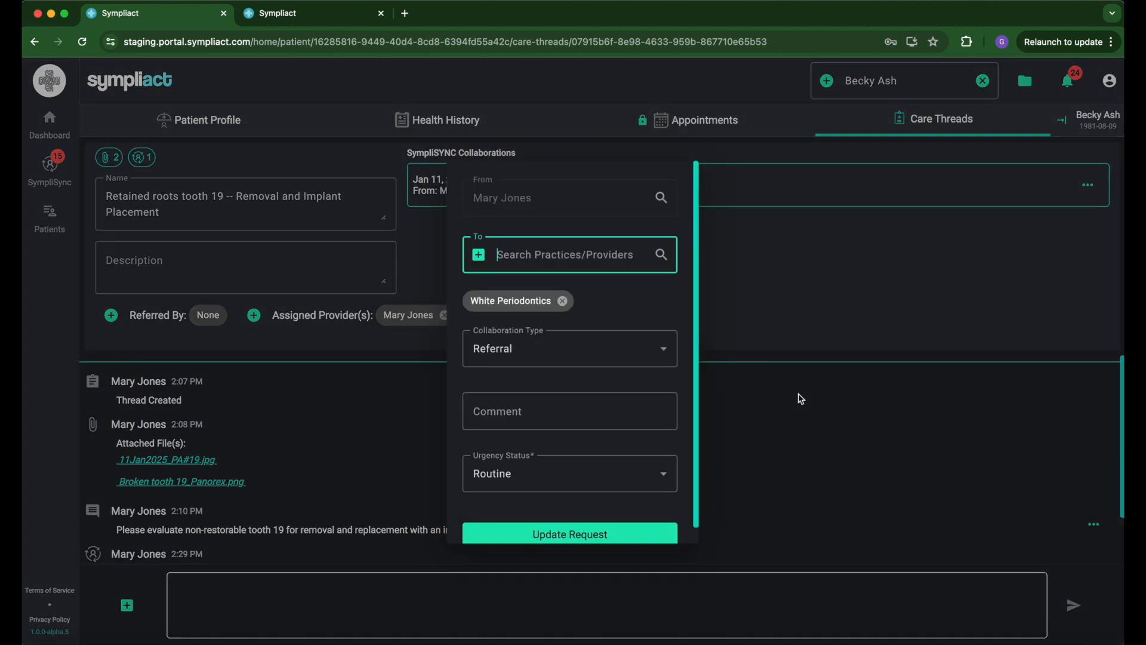
click(562, 301)
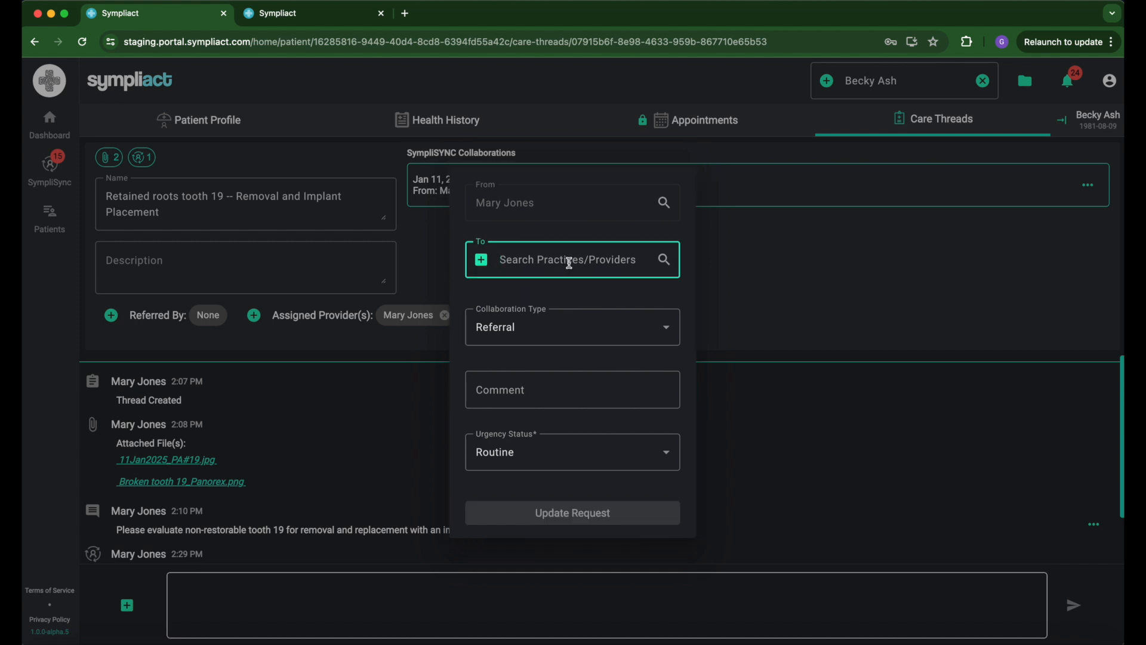
text(oral)
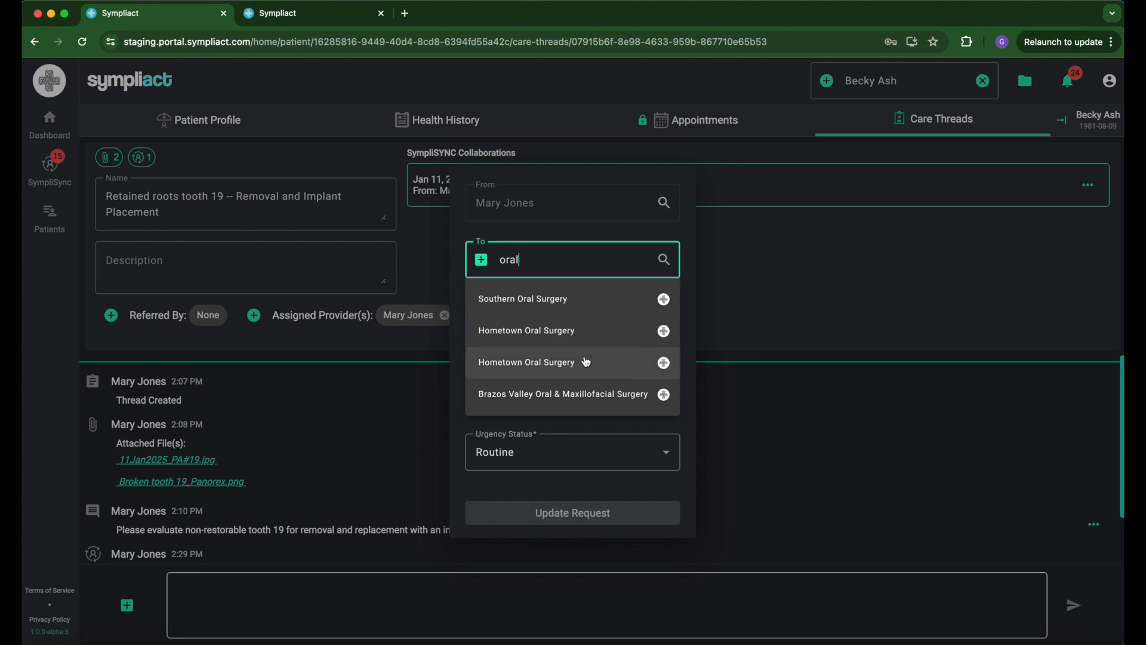
click(590, 395)
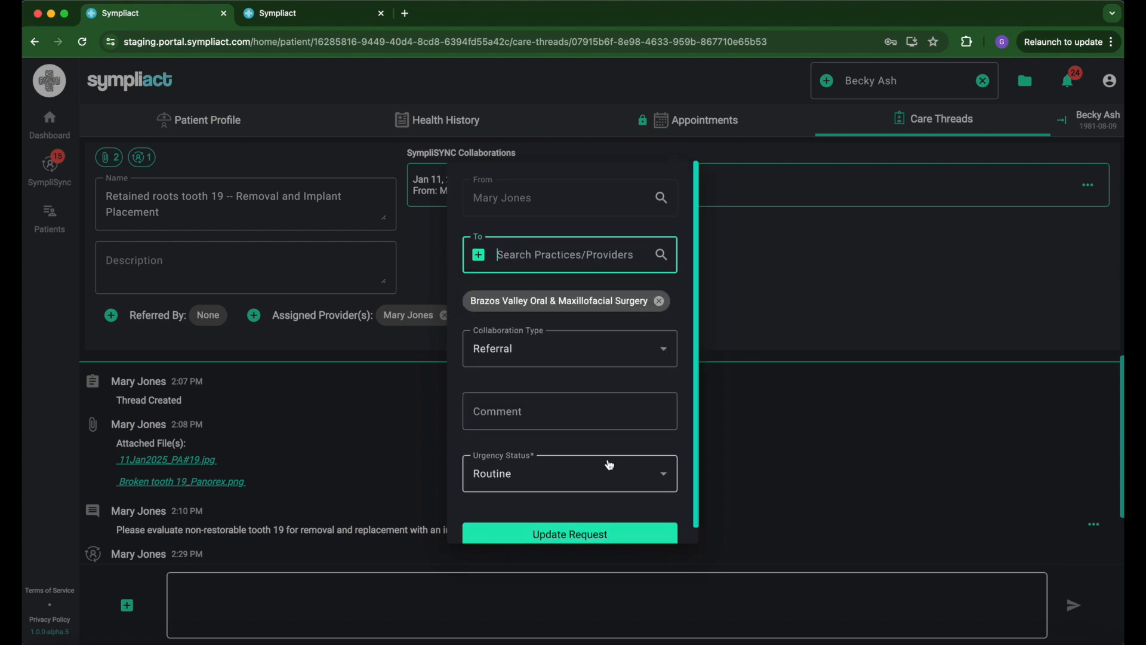
scroll(609, 464, down, 1)
click(595, 522)
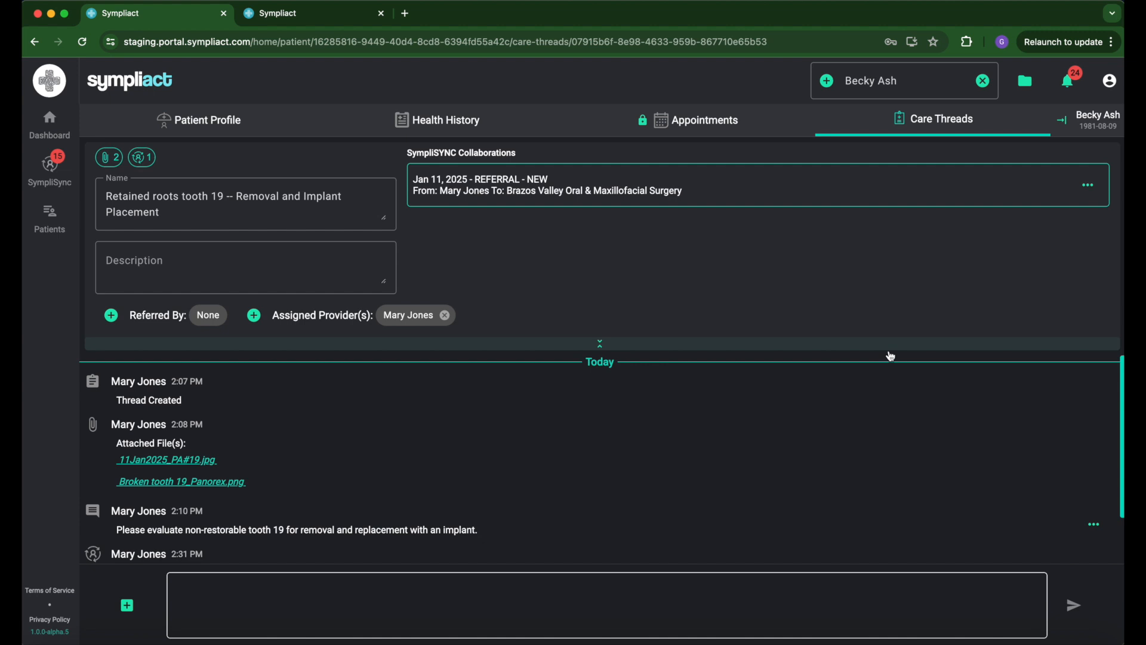
click(734, 352)
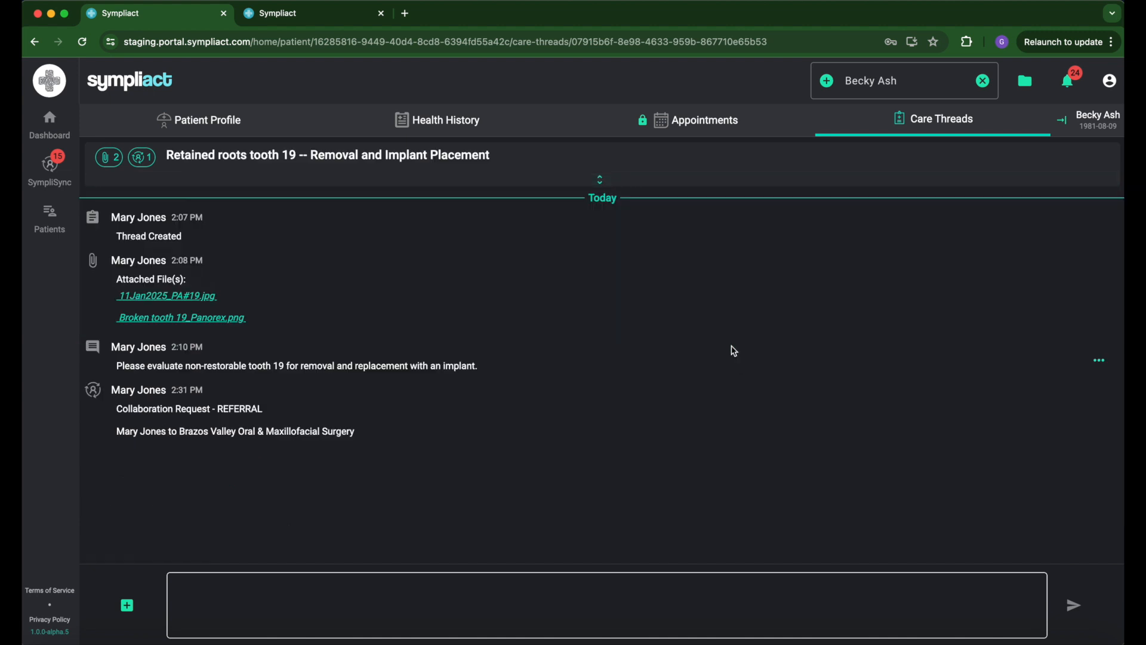